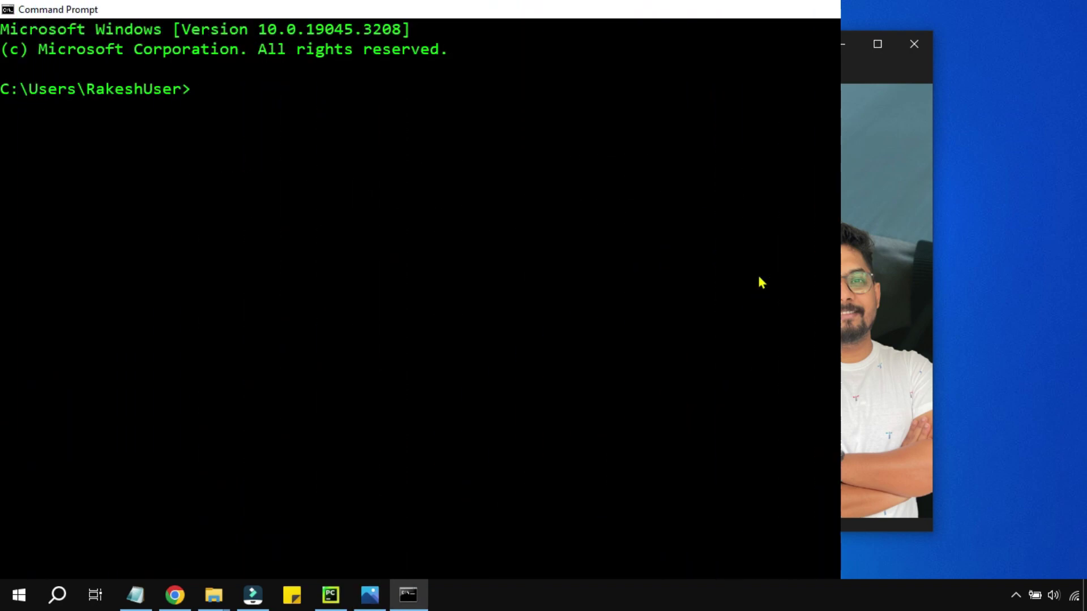
{"action": "type", "text": "p"}
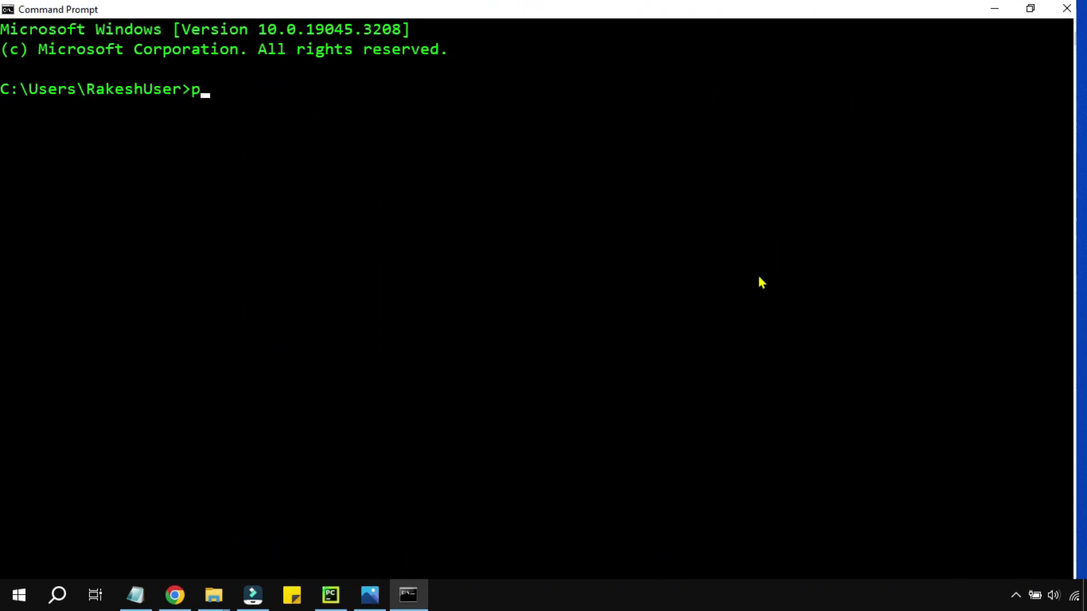
{"action": "type", "text": "y"}
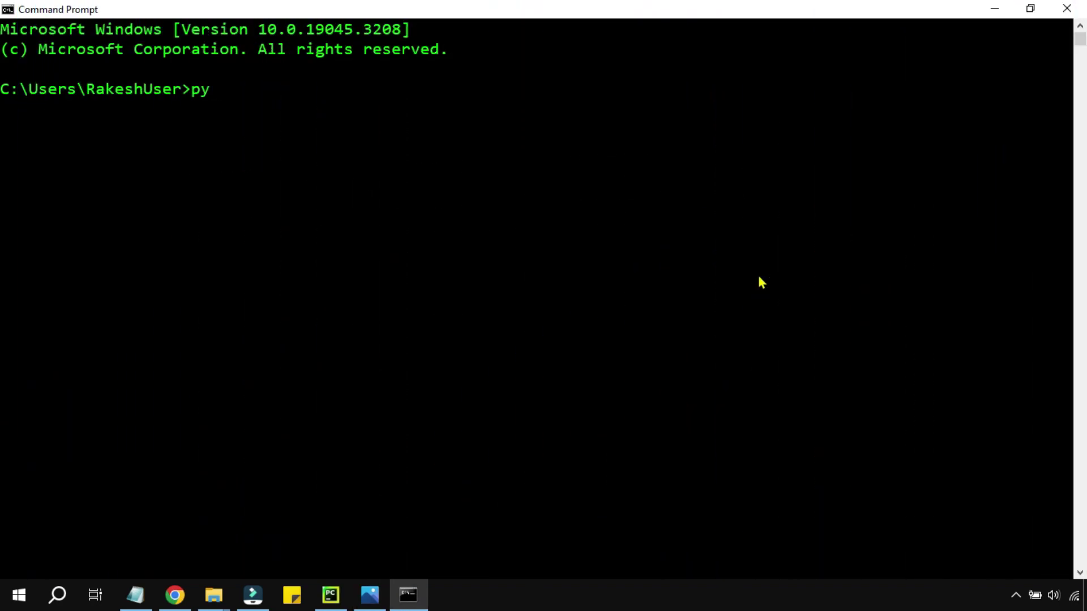
{"action": "type", "text": "-"}
Fix the typo and run pip --version, confirming pip 23.2.1 for Python 3.11
{"action": "key", "text": "BackSpace"}
{"action": "key", "text": "BackSpace"}
{"action": "type", "text": "i"}
{"action": "type", "text": "p --"}
{"action": "type", "text": "version"}
{"action": "key", "text": "Return"}
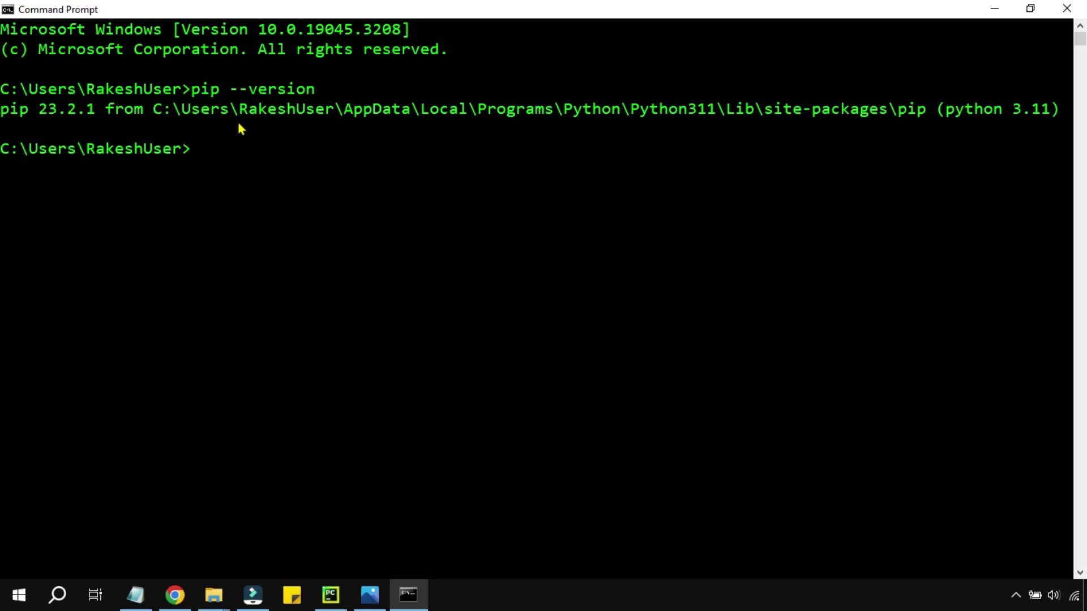
{"action": "type", "text": "p"}
{"action": "type", "text": "ip"}
{"action": "type", "text": " p"}
{"action": "type", "text": "a"}
Correct the command and run pip install pandas until pandas-2.0.3 installs
{"action": "key", "text": "BackSpace"}
{"action": "key", "text": "BackSpace"}
{"action": "type", "text": "instal"}
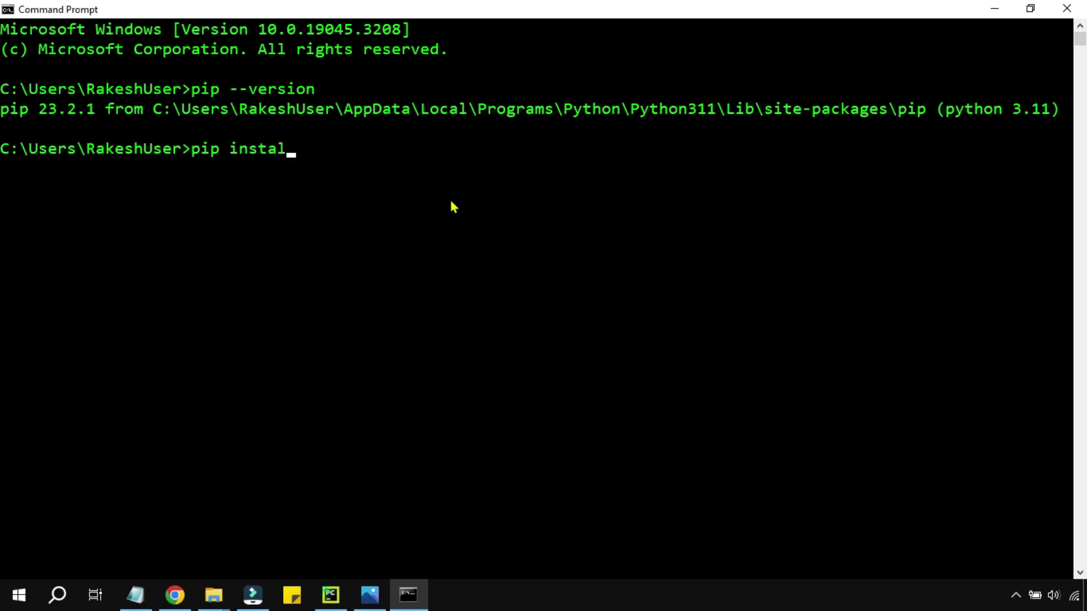
{"action": "type", "text": "l pandas"}
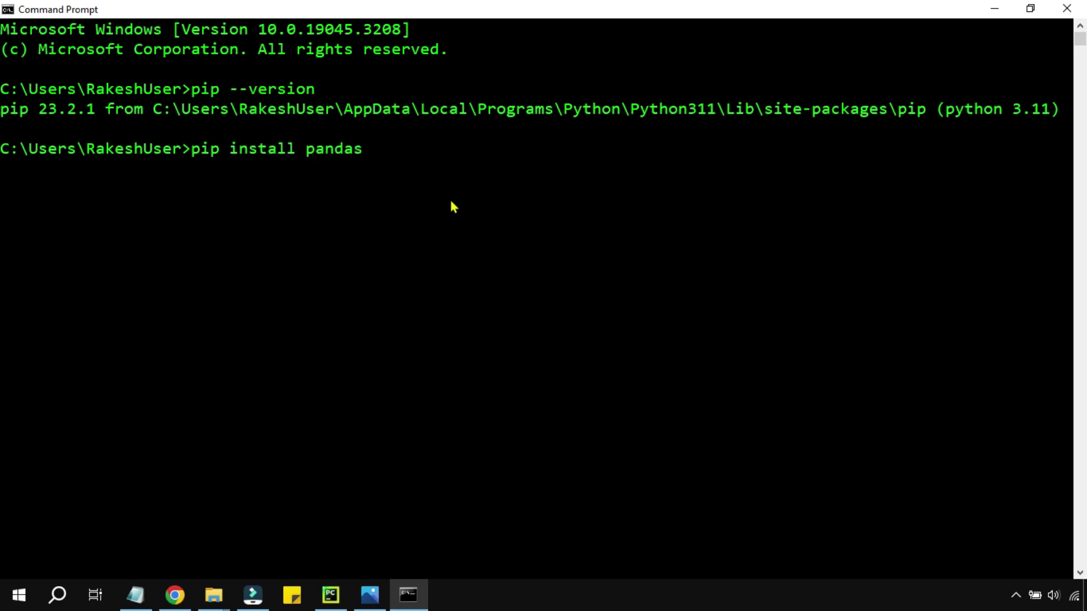
{"action": "key", "text": "Return"}
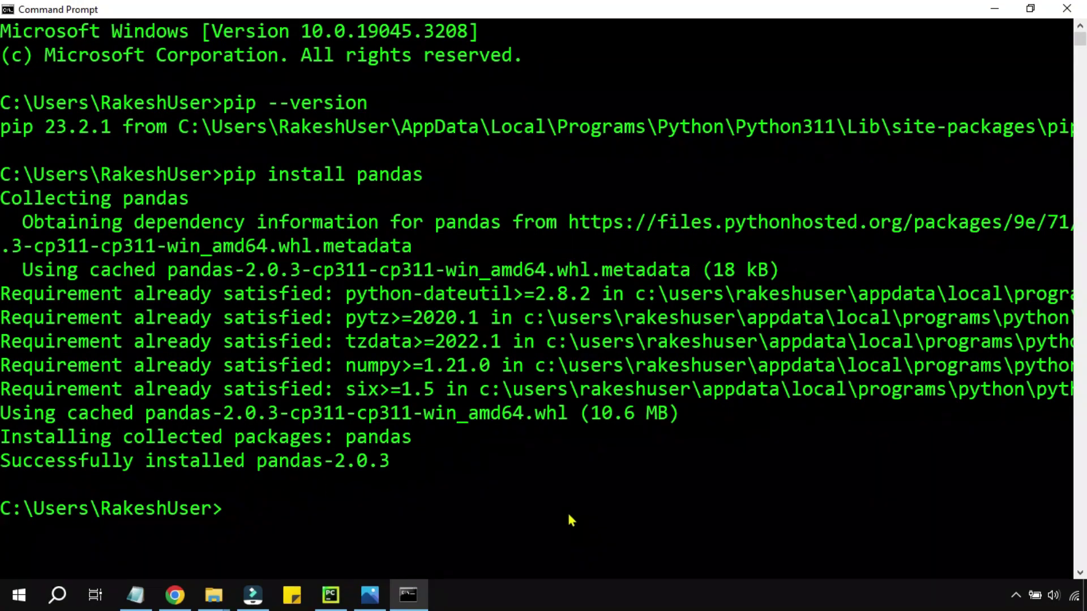
{"action": "type", "text": "pip "}
{"action": "type", "text": "sho"}
{"action": "type", "text": "w pan"}
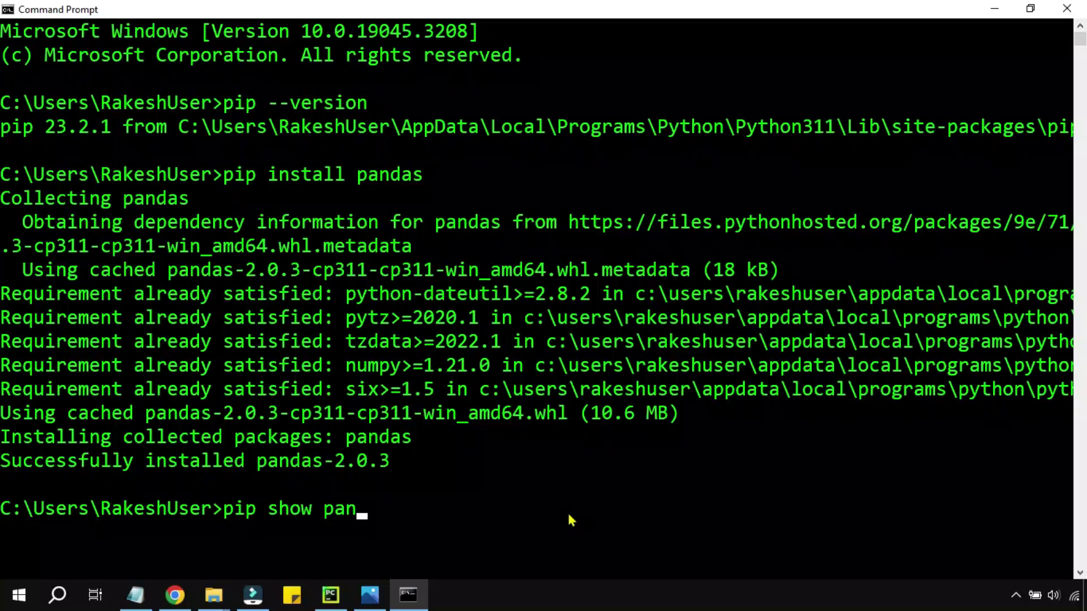
{"action": "type", "text": "das"}
Run pip show pandas to list version 2.0.3, summary and license
{"action": "key", "text": "Return"}
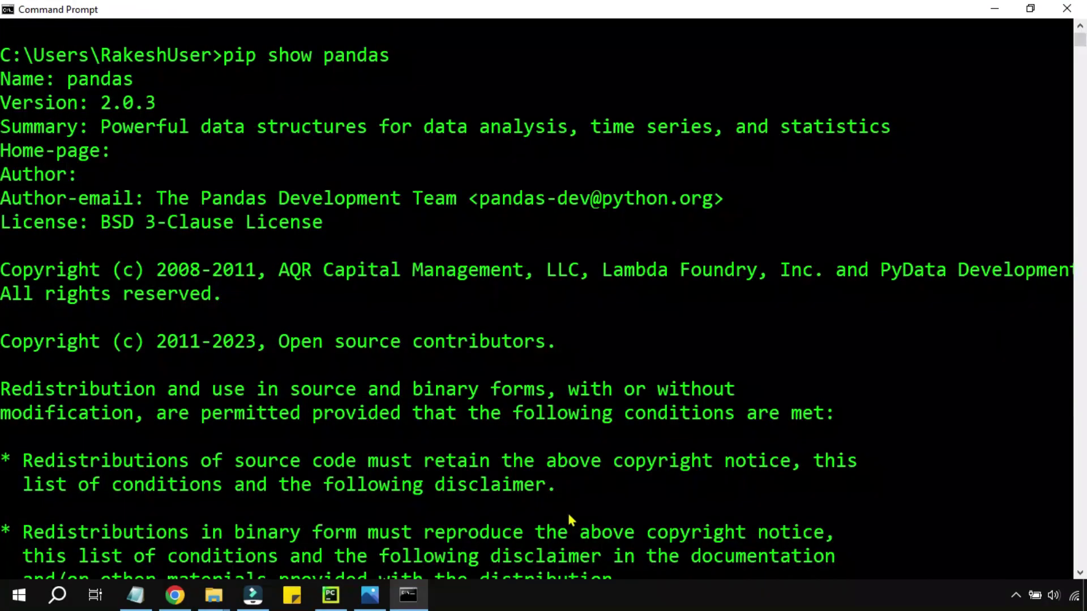
{"action": "scroll", "coordinate": [454, 452], "scroll_direction": "up", "scroll_amount": 2}
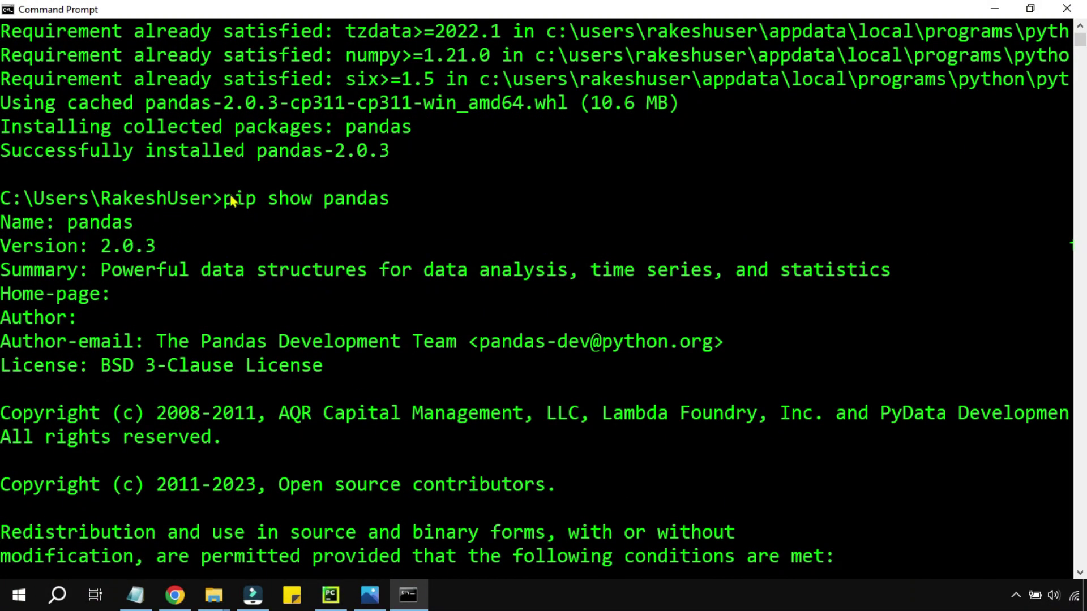
{"action": "mouse_move", "coordinate": [68, 222]}
{"action": "left_mouse_down"}
{"action": "mouse_move", "coordinate": [121, 227]}
{"action": "mouse_move", "coordinate": [166, 255]}
{"action": "left_mouse_up"}
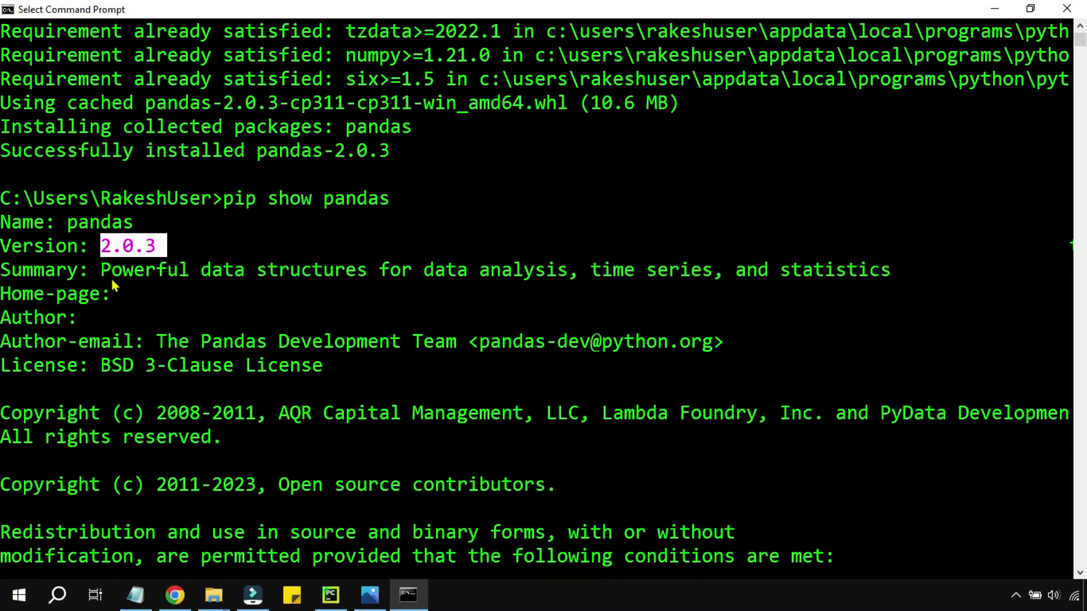
{"action": "left_click_drag", "start_coordinate": [102, 270], "coordinate": [349, 270]}
{"action": "left_click_drag", "start_coordinate": [472, 272], "coordinate": [585, 294]}
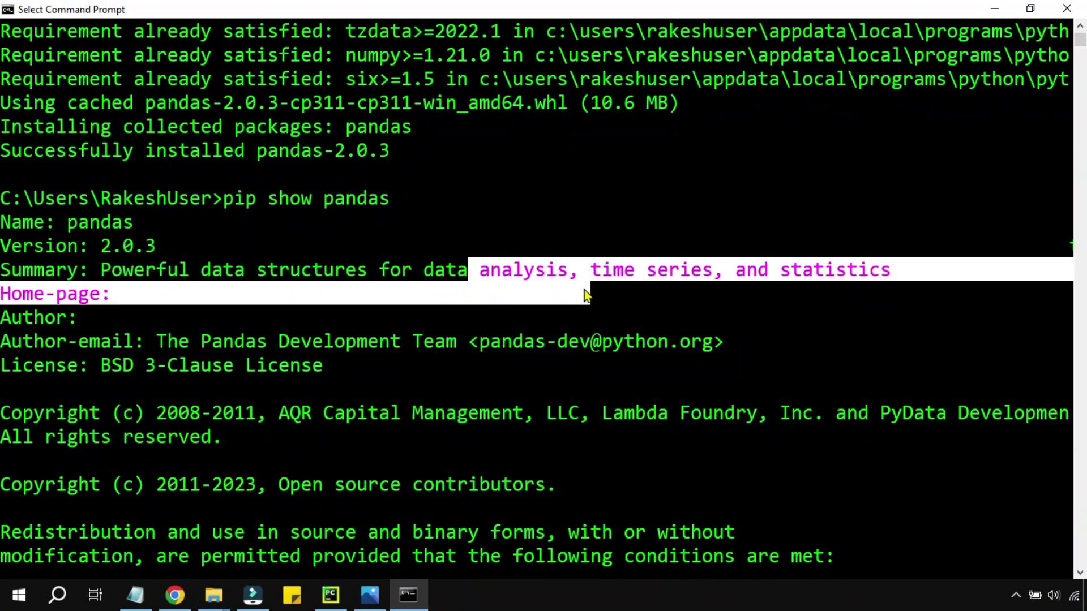
{"action": "left_click", "coordinate": [662, 304]}
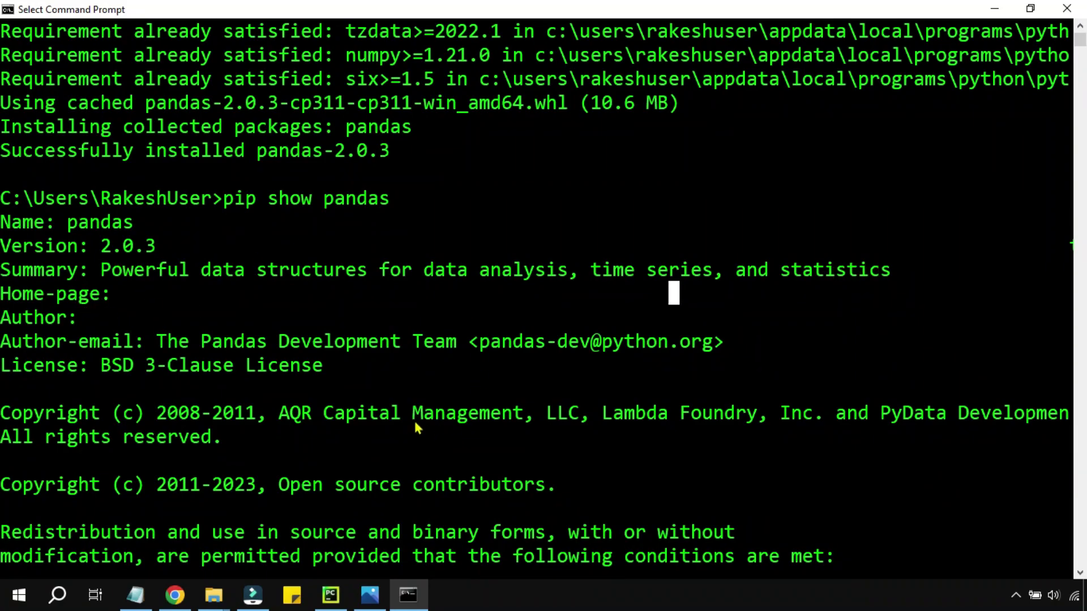
{"action": "scroll", "coordinate": [577, 385], "scroll_direction": "up", "scroll_amount": 3}
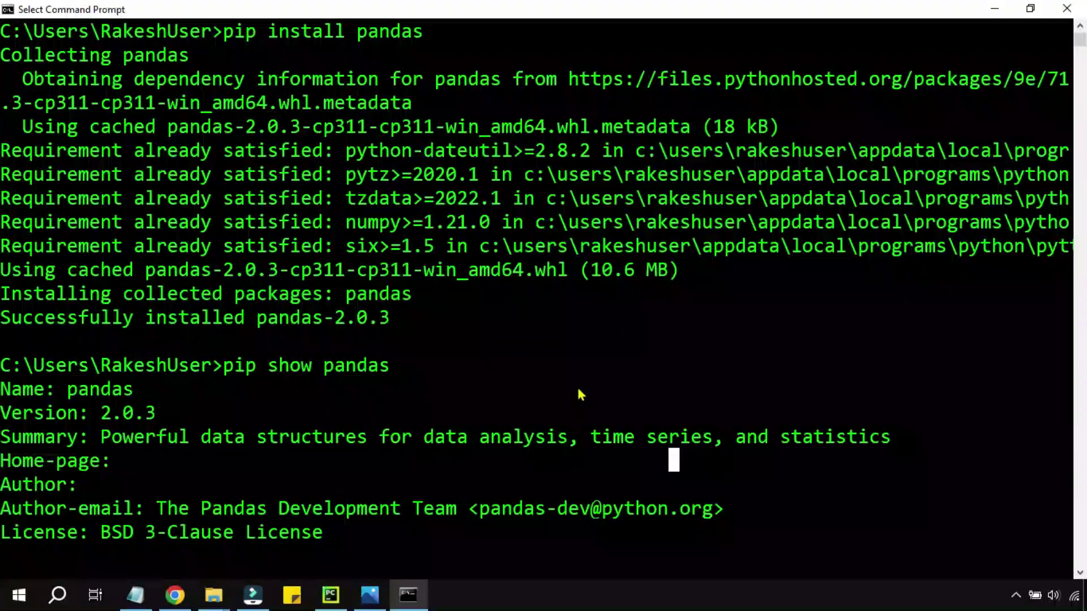
{"action": "scroll", "coordinate": [577, 385], "scroll_direction": "up", "scroll_amount": 3}
{"action": "scroll", "coordinate": [577, 385], "scroll_direction": "down", "scroll_amount": 2}
{"action": "scroll", "coordinate": [577, 385], "scroll_direction": "up", "scroll_amount": 3}
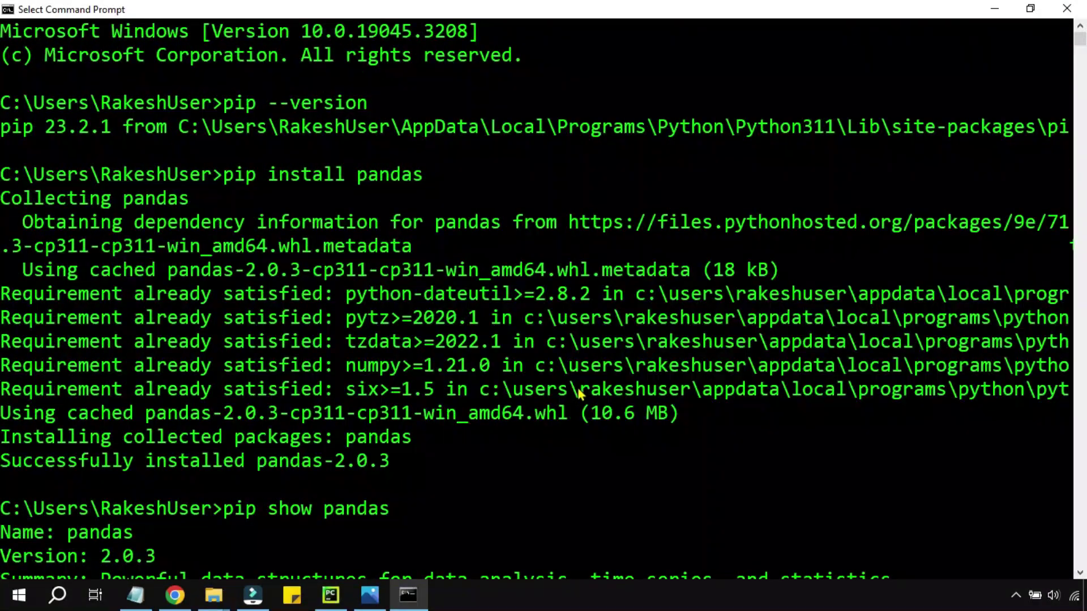